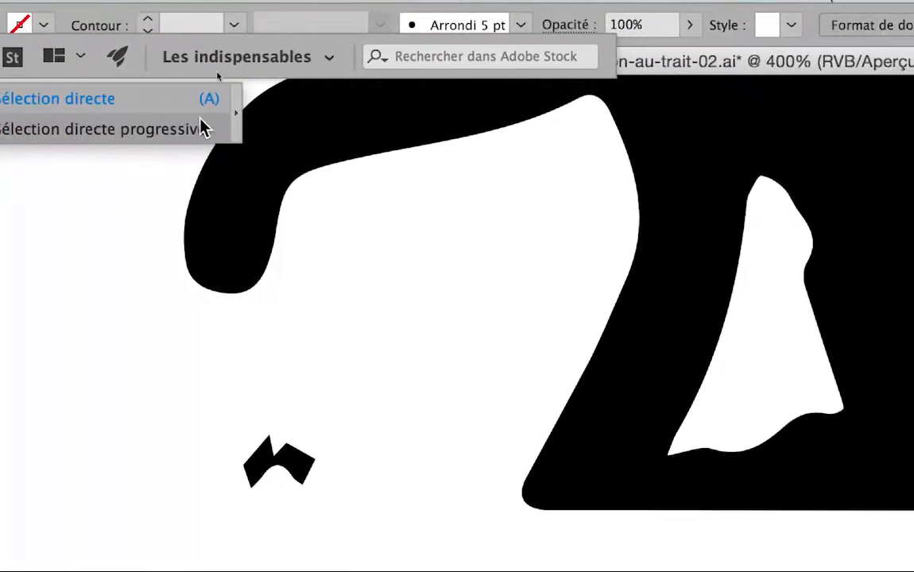
Detach the Direct Selection tools as a floating palette and delete the small stray black shape below the black cat's raised paw
left_click(393, 127)
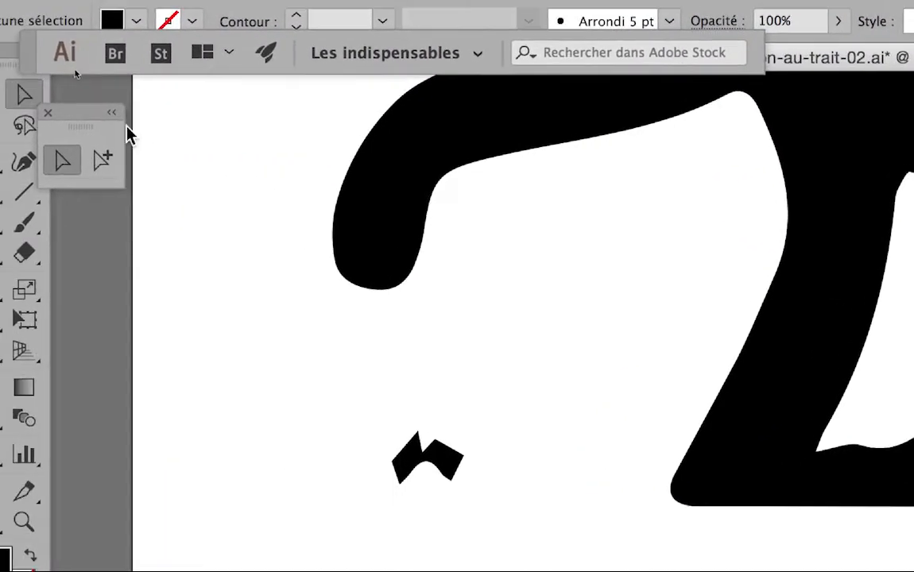
left_click_drag(46, 109, 201, 397)
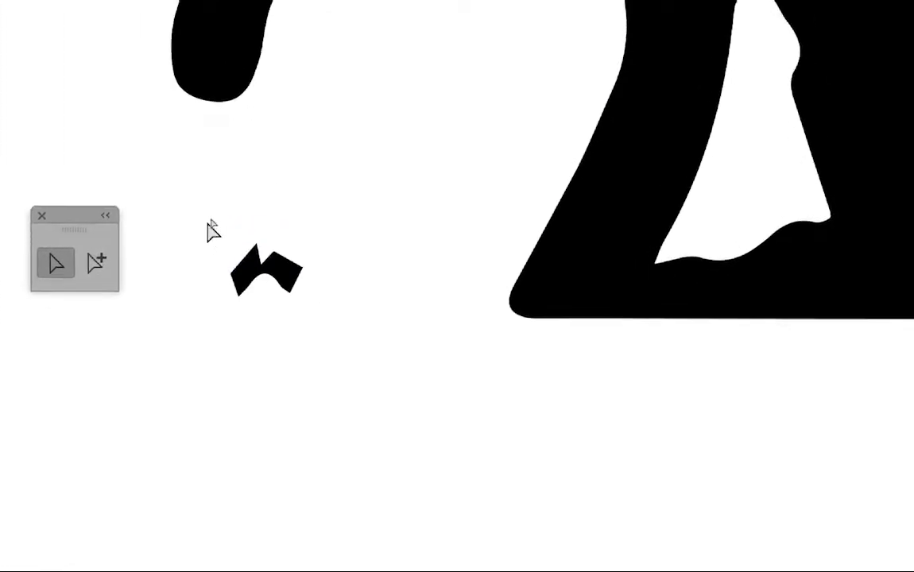
left_click_drag(180, 187, 282, 272)
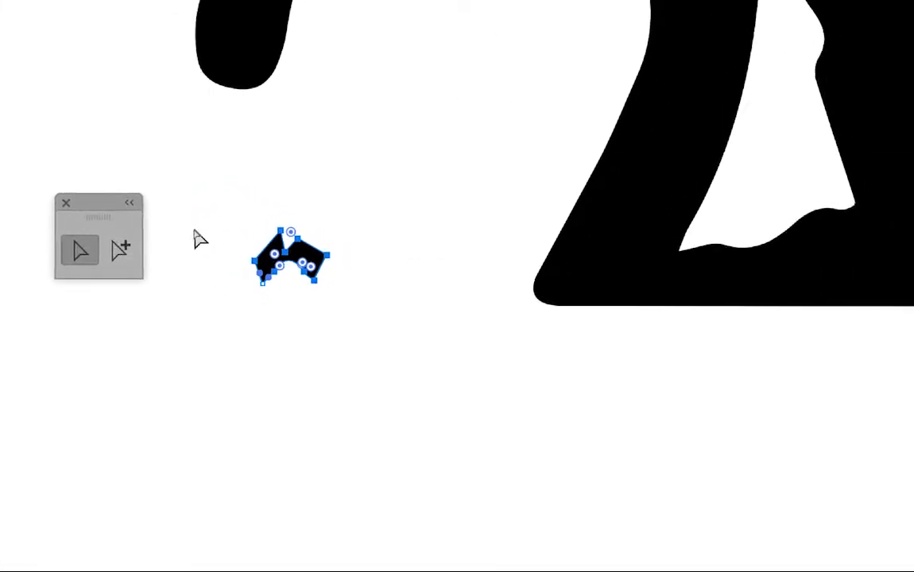
left_click_drag(295, 207, 416, 296)
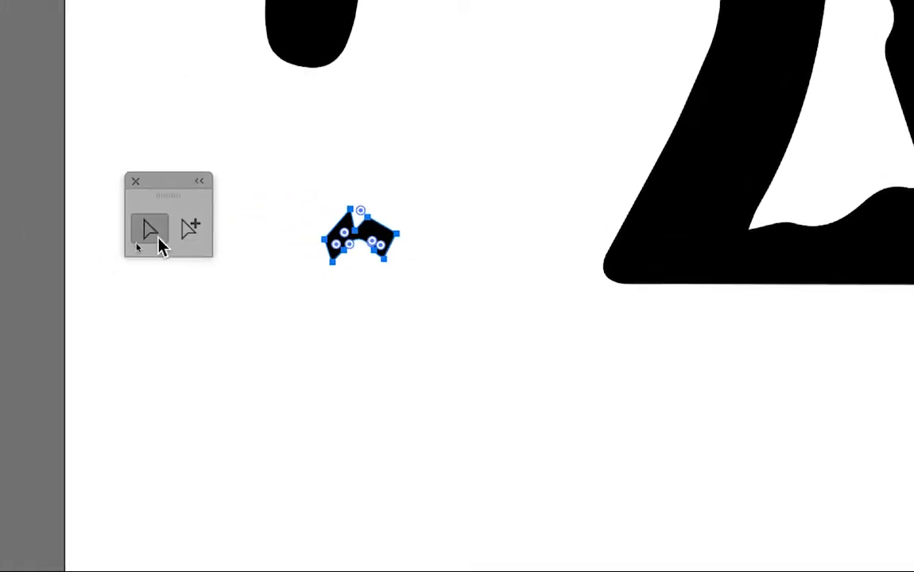
left_click(183, 199)
left_click_drag(206, 232, 257, 264)
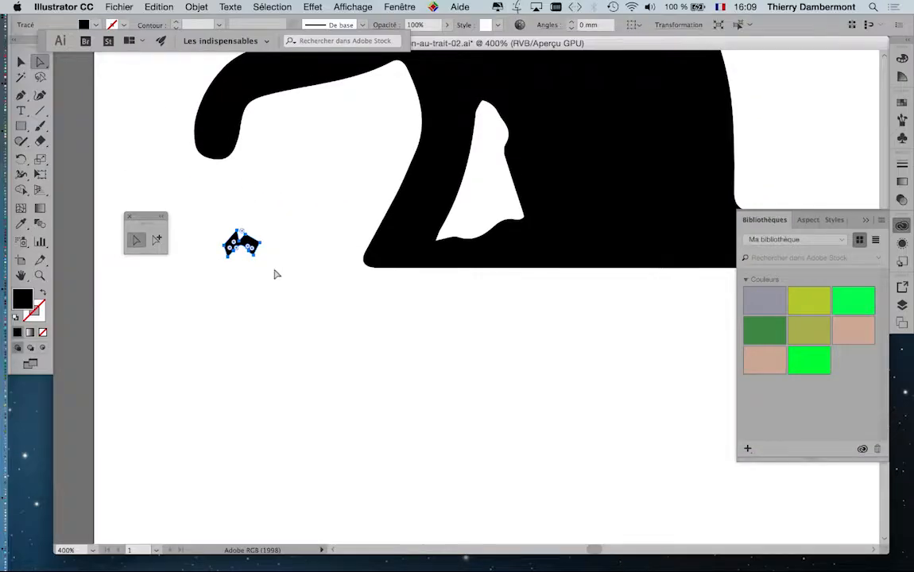
key("Delete")
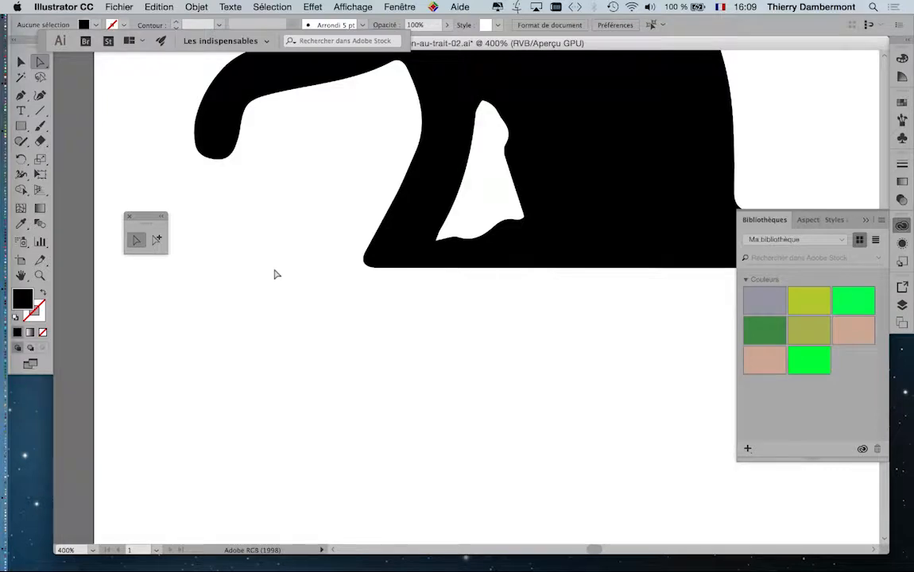
Save the document and close the floating Direct Selection palette
scroll(275, 274, "down", 3)
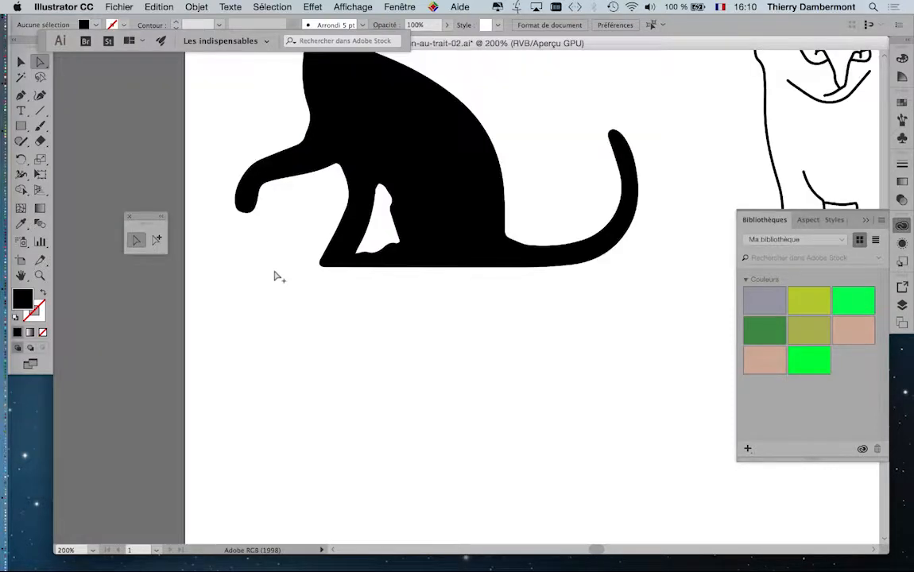
left_click_drag(417, 258, 366, 314)
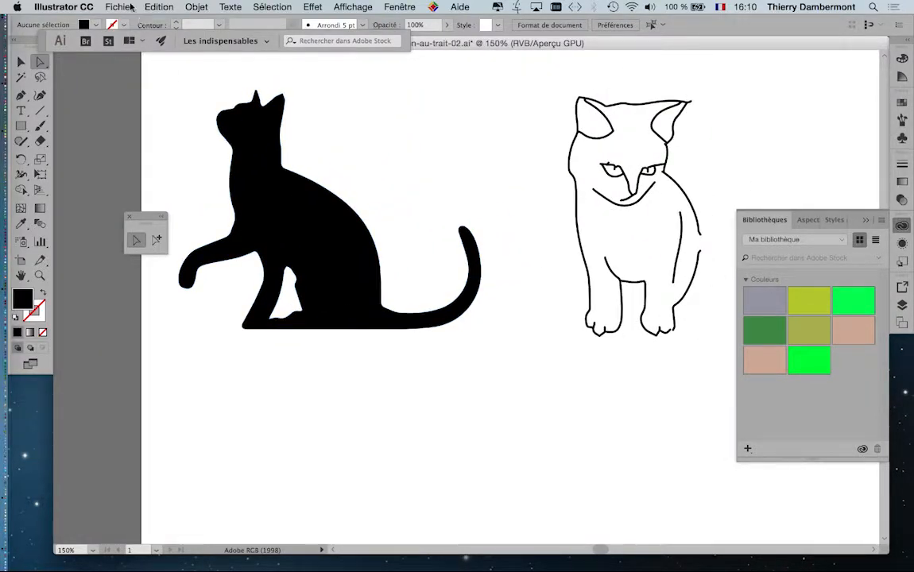
left_click(118, 7)
left_click(141, 101)
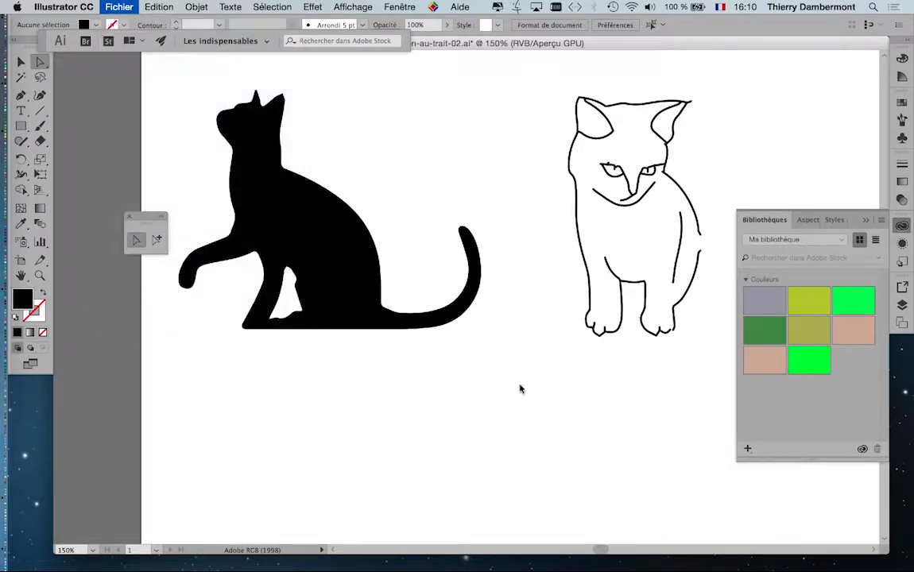
left_click(130, 217)
Detach the toolbox between the two cats and set the fill of all the artwork to none
scroll(434, 427, "right", 4)
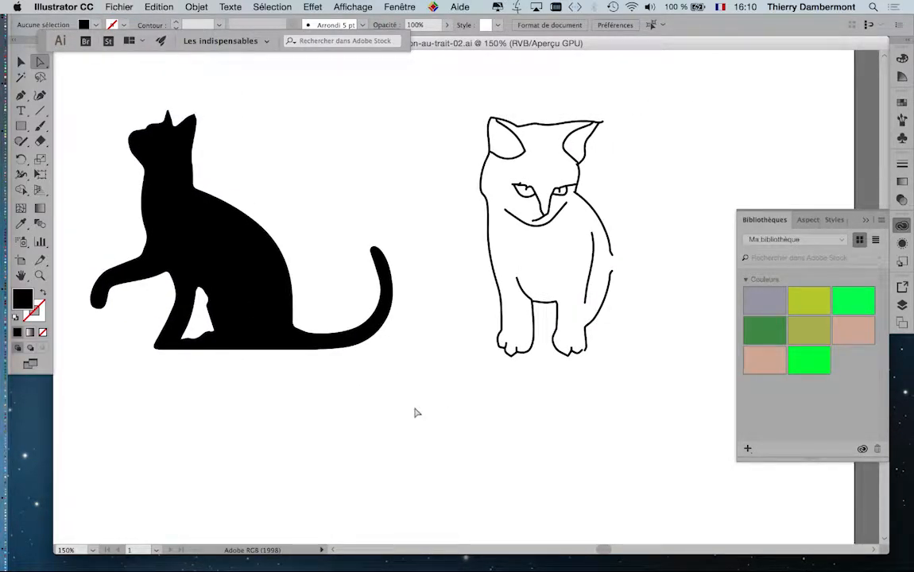
key("super+a")
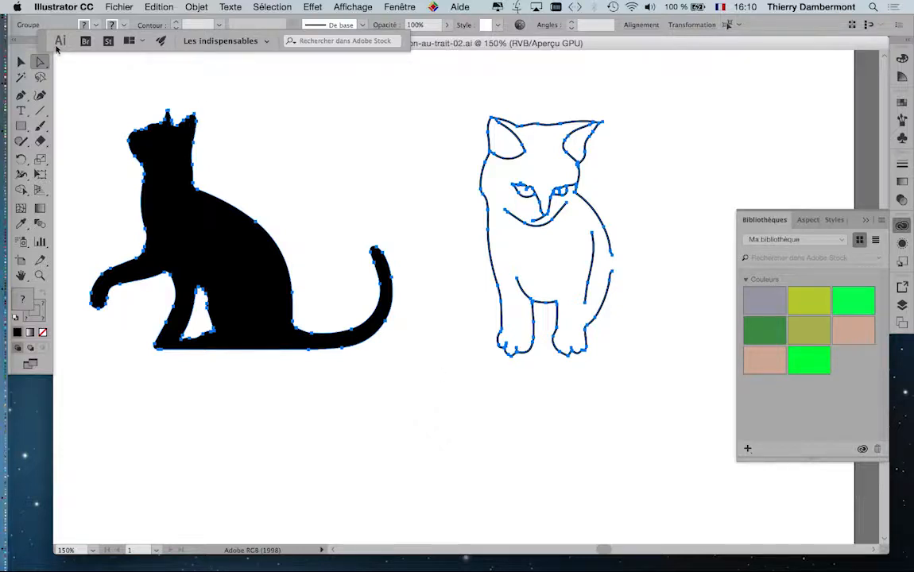
left_click_drag(27, 44, 427, 93)
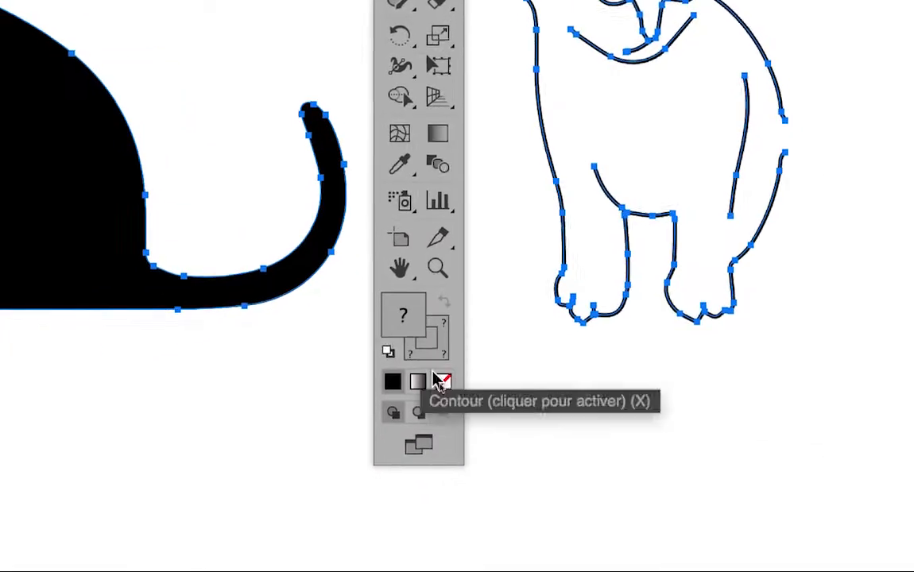
left_click(442, 388)
left_click(433, 347)
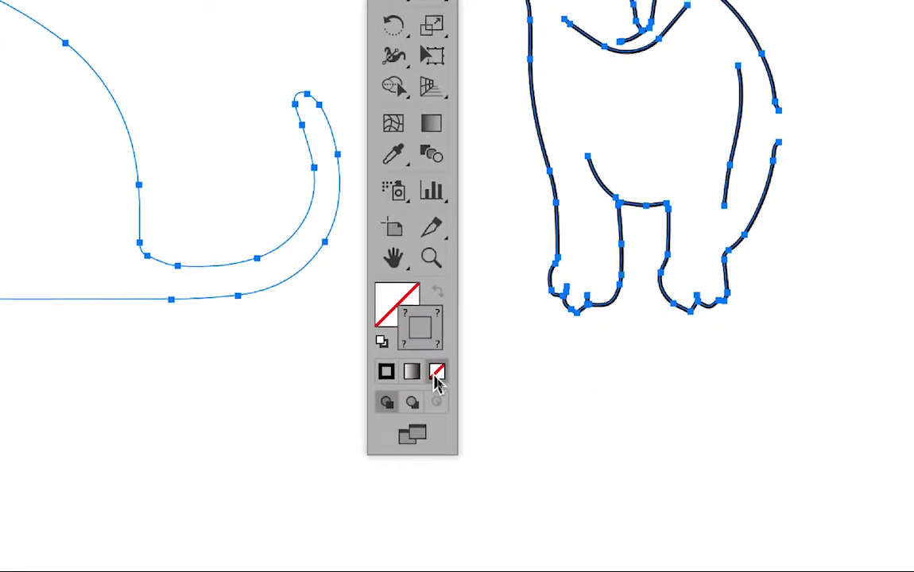
left_click(405, 343)
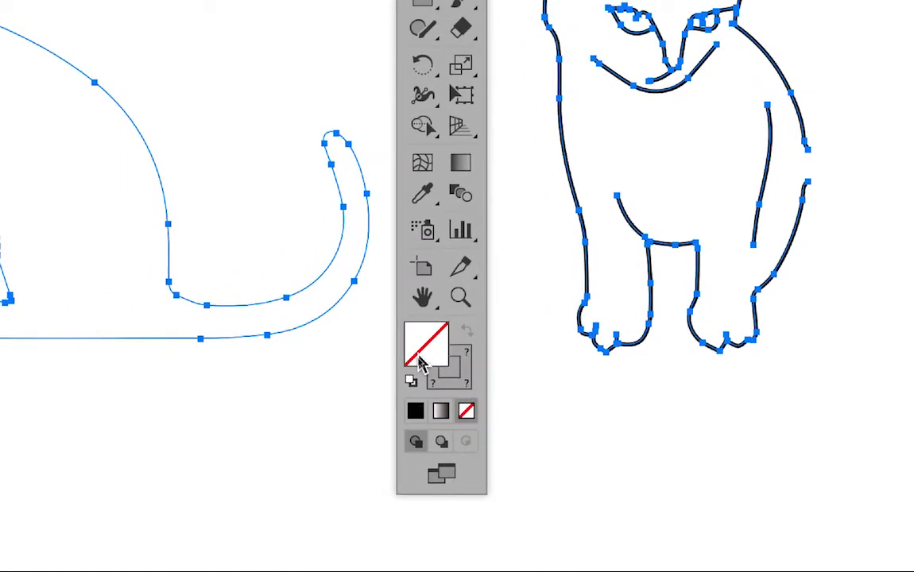
left_click(466, 372)
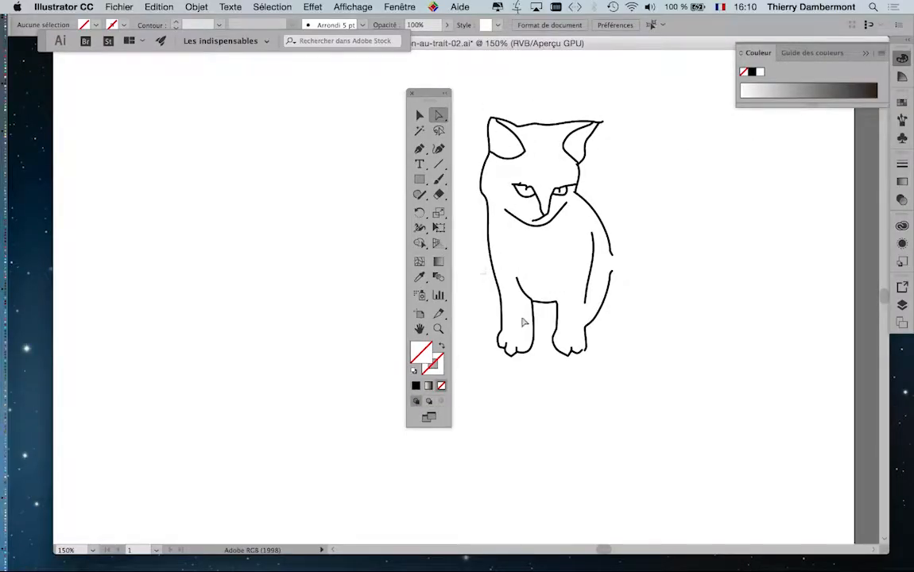
Try to remove the stroke from the line-drawn cat's paths, first one half and then the other
left_click(524, 322)
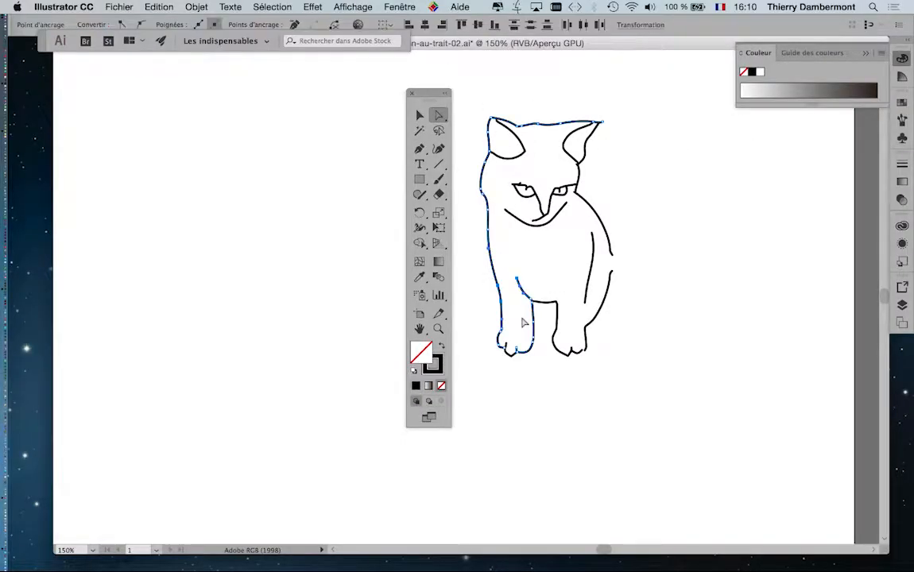
key("super+a")
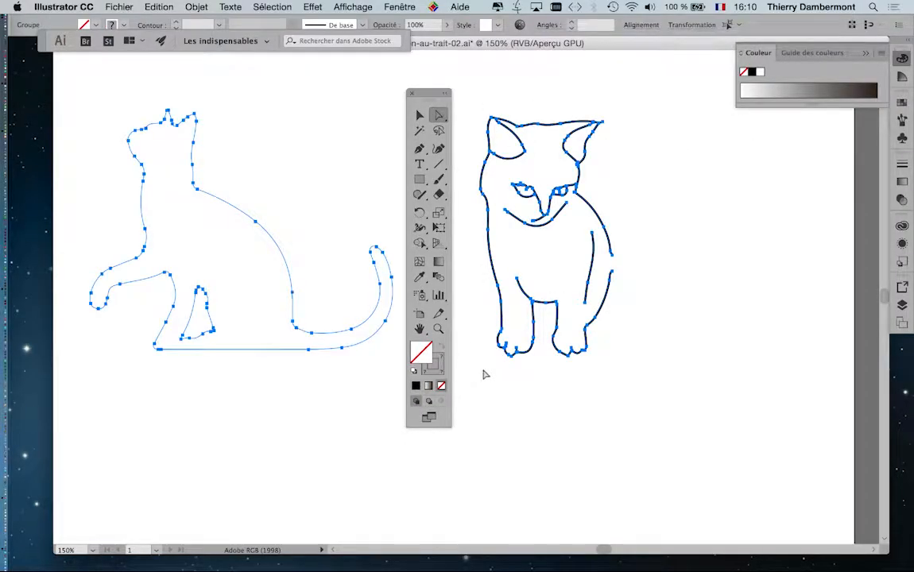
left_click(516, 365)
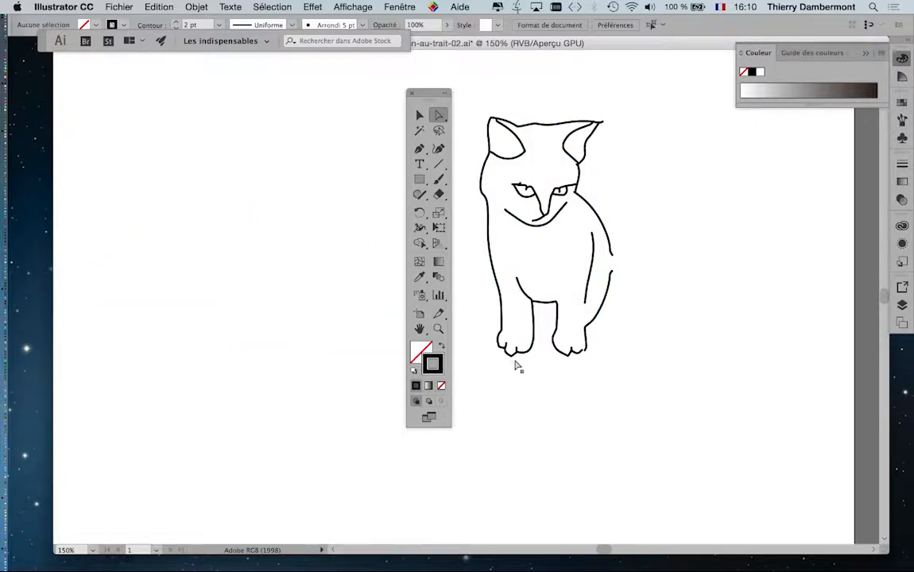
left_click(441, 385)
left_click_drag(541, 390, 488, 156)
left_click(443, 386)
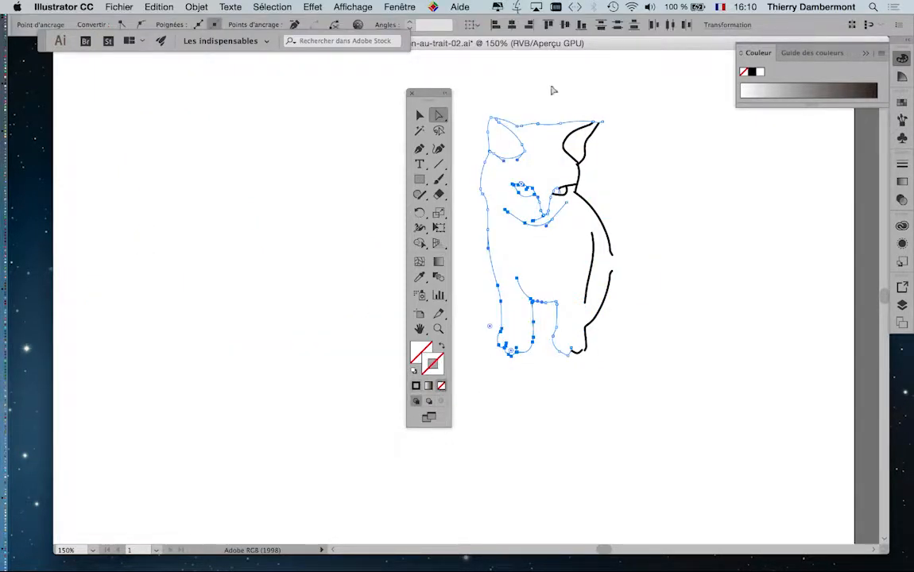
left_click_drag(552, 88, 686, 437)
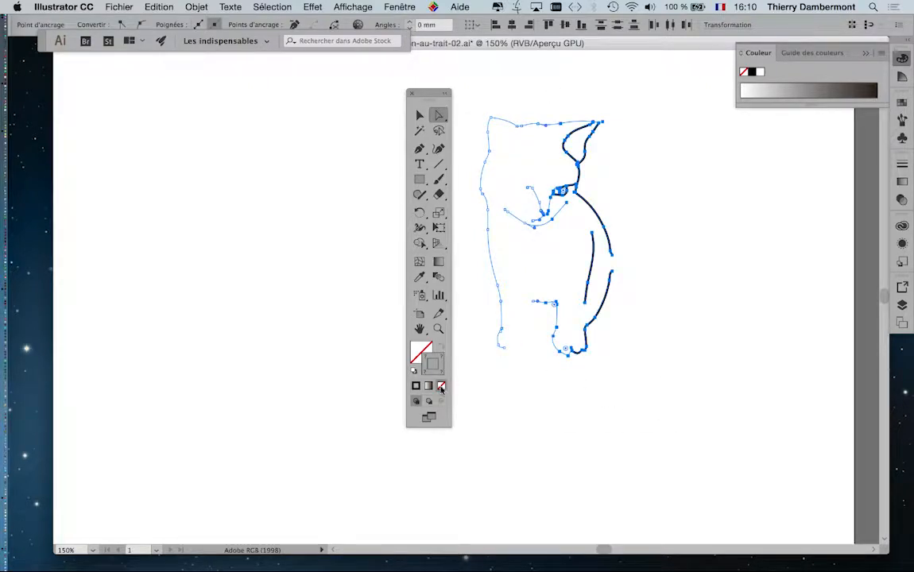
left_click(419, 117)
left_click(642, 462)
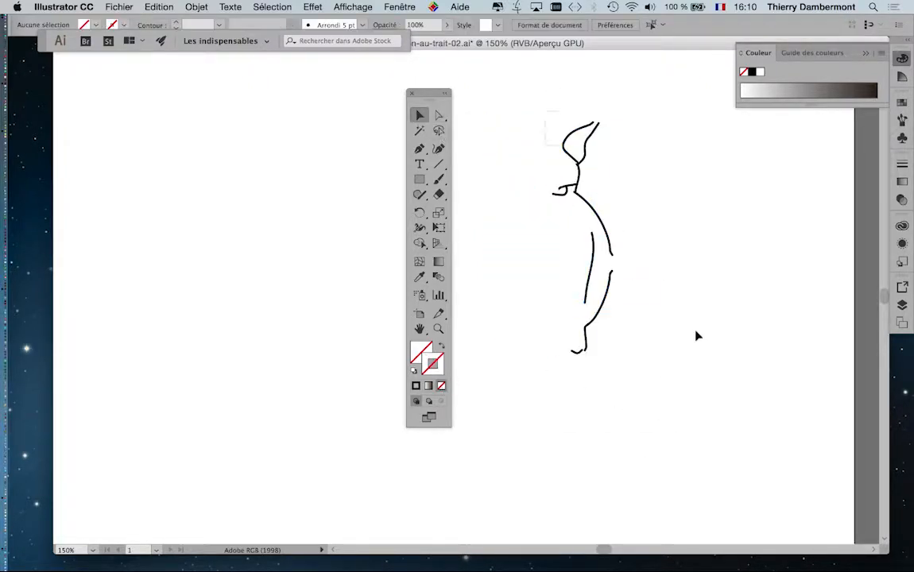
Select all the artwork and, with the toolbox moved aside, try to open the brush definition list
key("super+a")
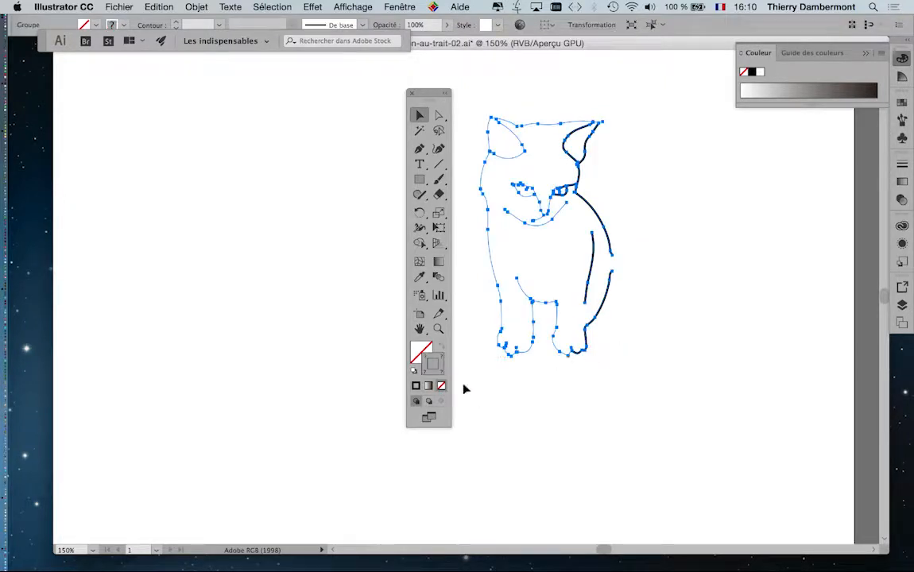
left_click_drag(428, 93, 140, 117)
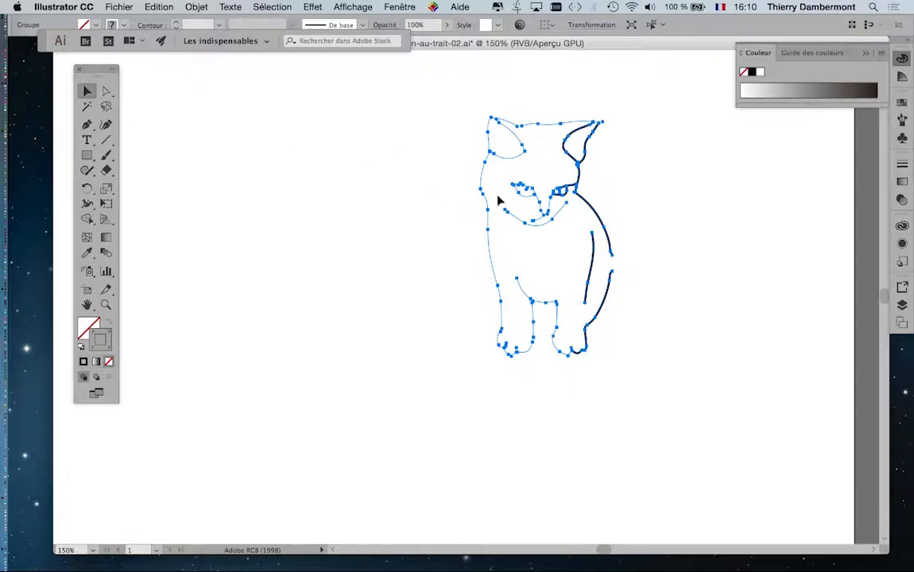
left_click(350, 25)
left_click(359, 26)
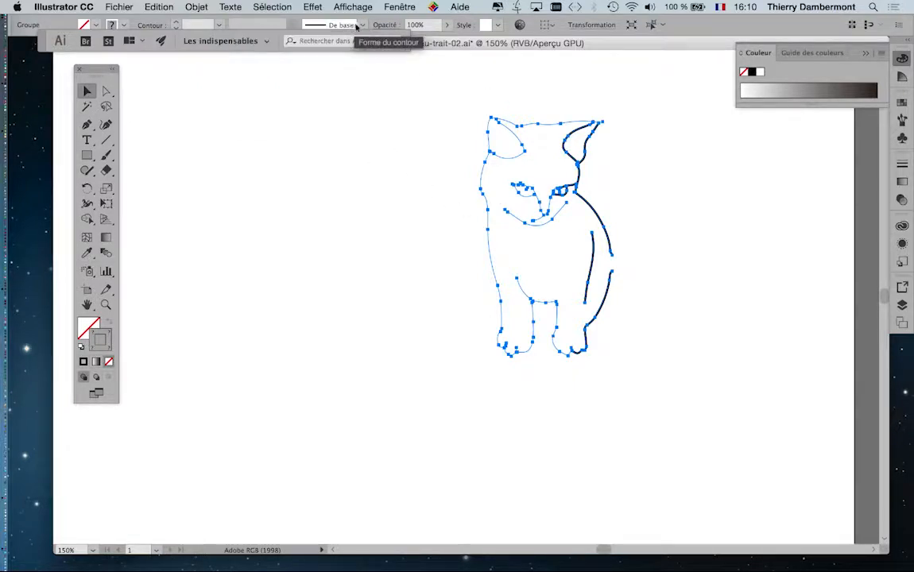
left_click(359, 27)
left_click(359, 27)
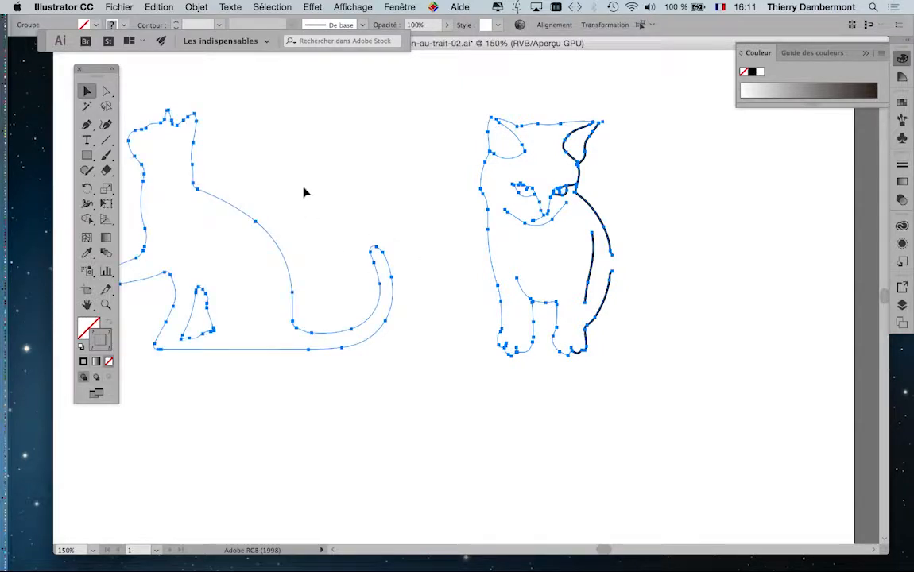
Select both cats and display the Formes brushes panel
scroll(394, 206, "left", 5)
scroll(393, 206, "up", 2)
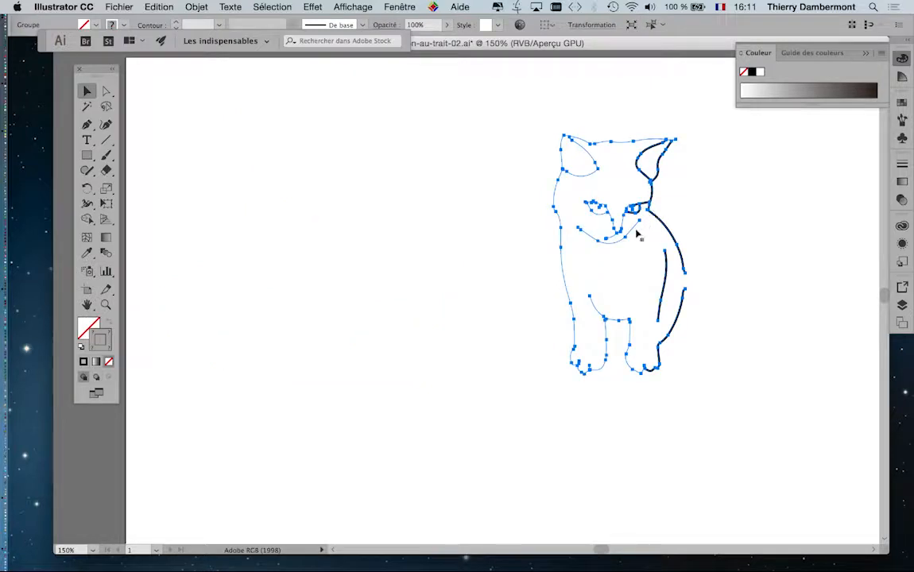
left_click_drag(241, 468, 671, 244)
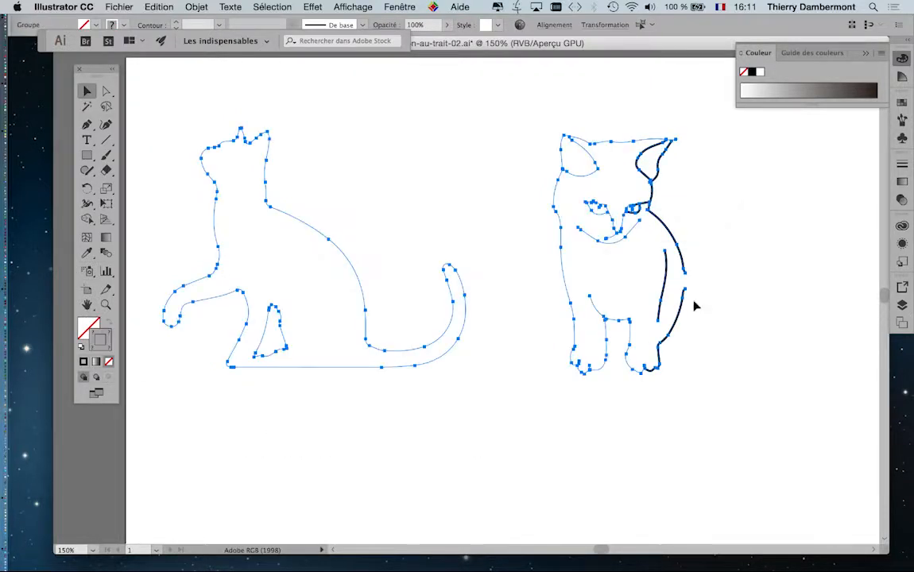
left_click_drag(526, 275, 519, 271)
key("super+minus")
left_click_drag(412, 245, 328, 194)
left_click(417, 6)
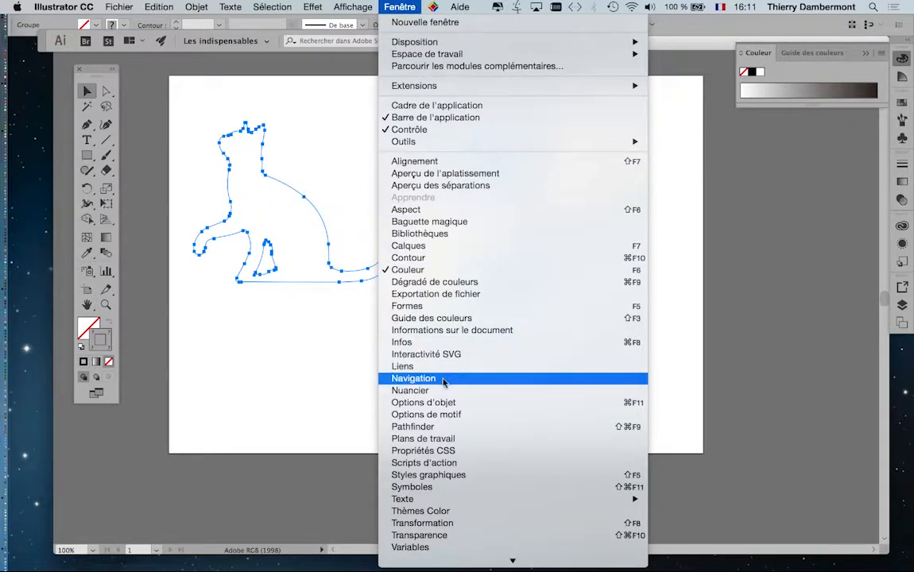
left_click(420, 307)
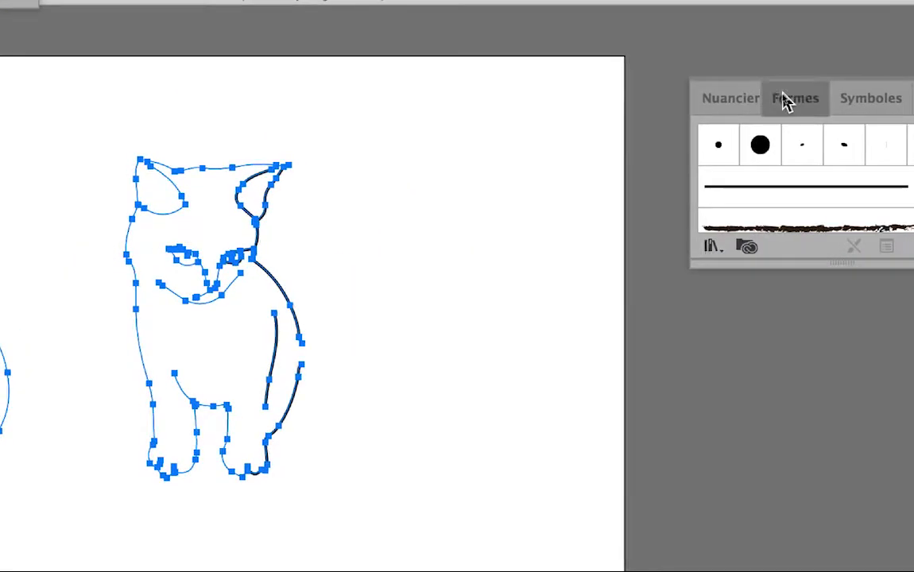
Detach the Formes panel from its group and enlarge it to show every brush
left_click_drag(837, 96, 654, 120)
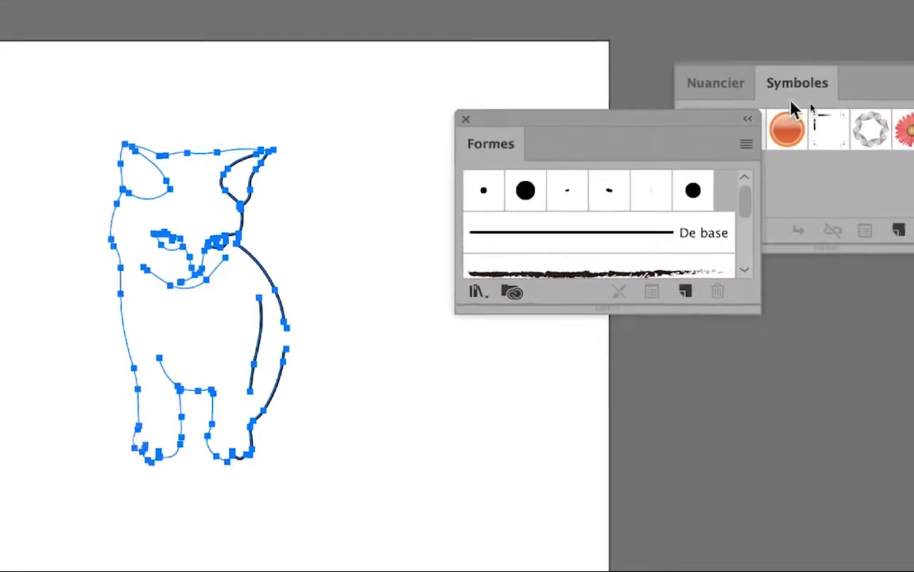
left_click(843, 93)
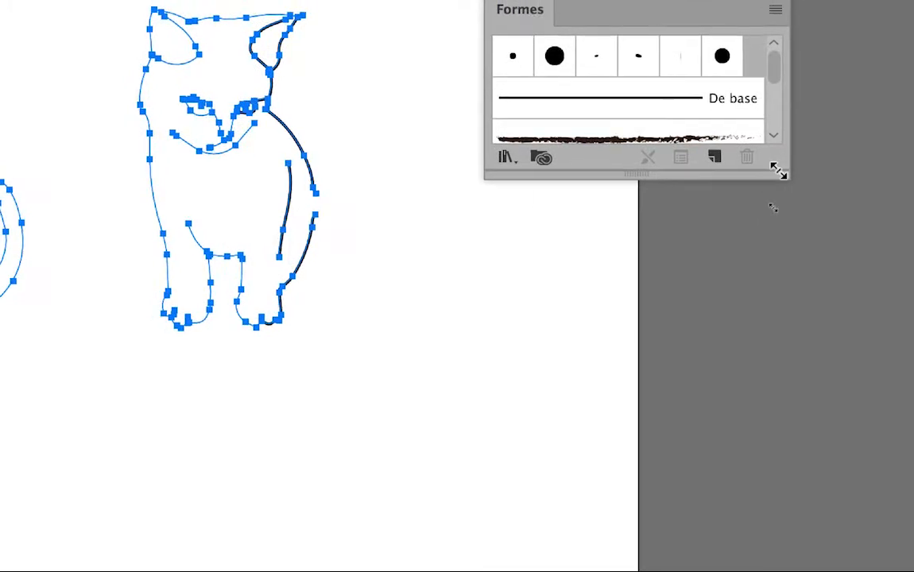
left_click_drag(780, 201, 796, 527)
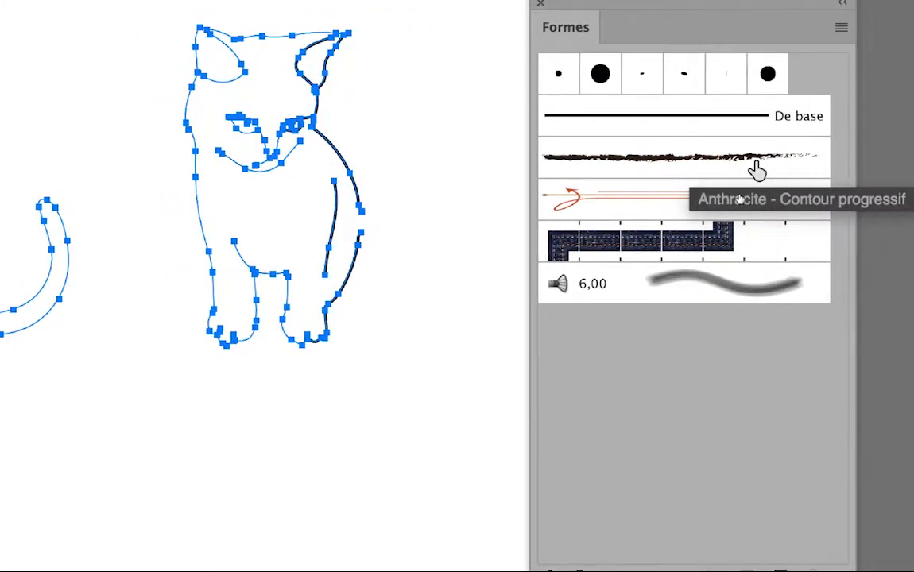
Apply the Anthracite - Contour progressif brush to both cats' outlines and move the Formes panel off the artboard
left_click(756, 170)
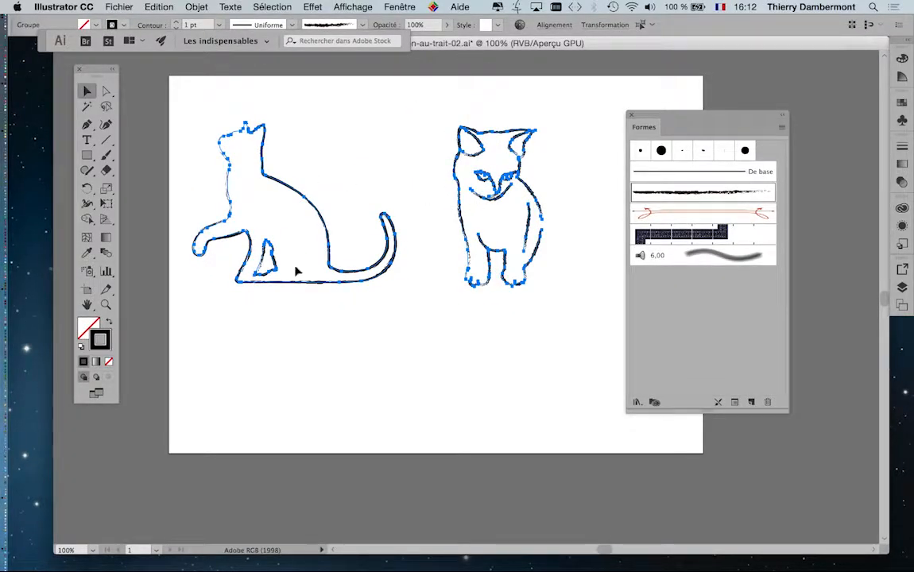
left_click_drag(672, 115, 748, 117)
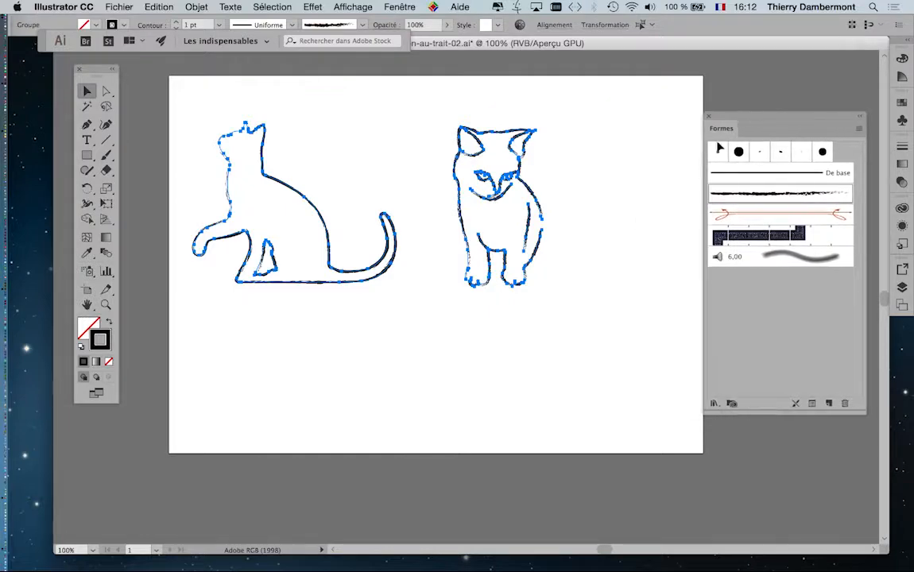
scroll(463, 353, "left", 3)
scroll(463, 353, "up", 2)
key("super+equal")
key("super+equal")
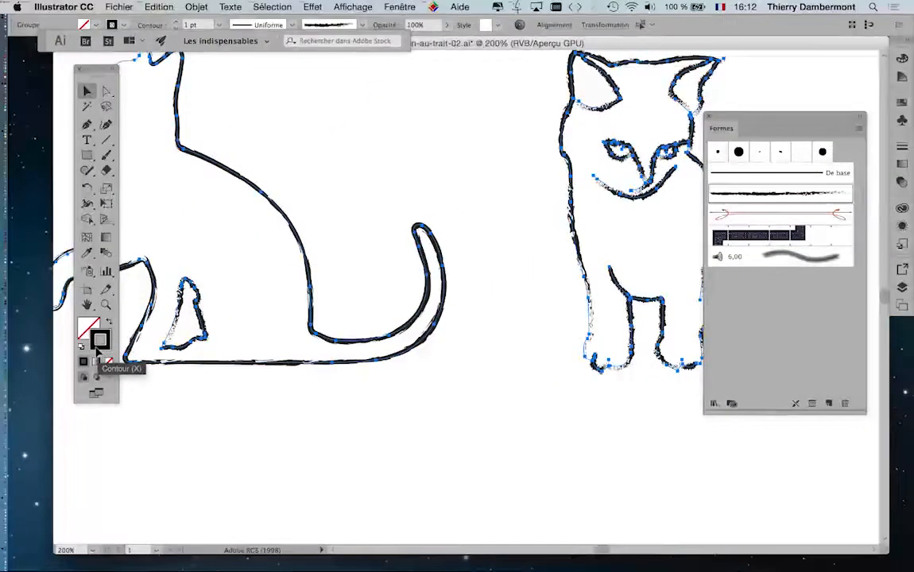
Deselect the artwork and examine the charcoal brush texture up close on both cats' outlines
scroll(290, 367, "down", 1)
scroll(469, 252, "up", 1)
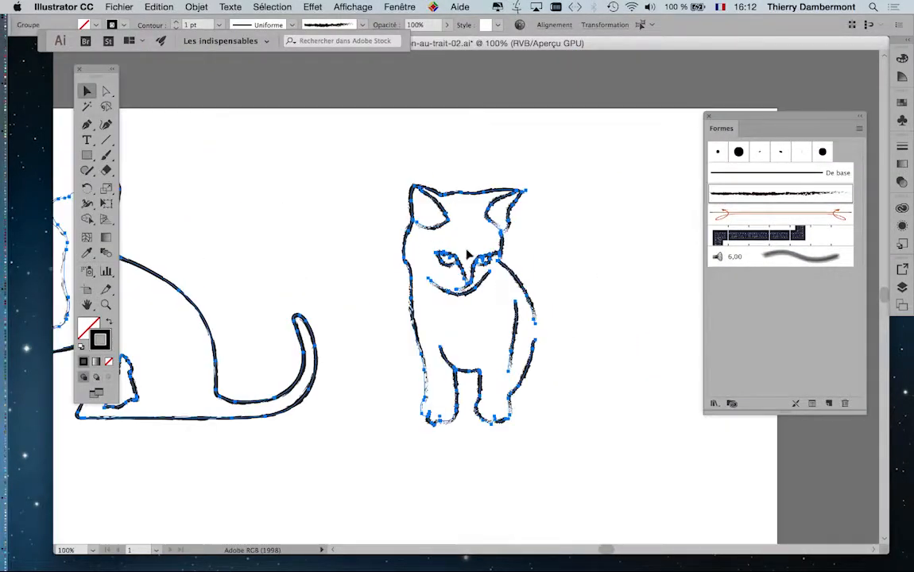
left_click(548, 278)
scroll(547, 275, "up", 1)
scroll(546, 276, "up", 1)
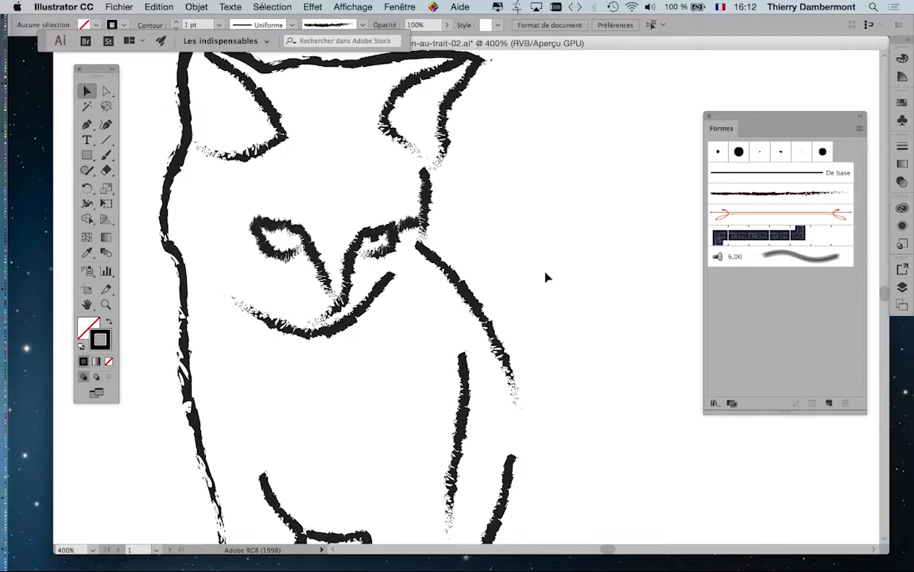
scroll(546, 276, "down", 1)
scroll(547, 274, "down", 2)
scroll(547, 274, "left", 5)
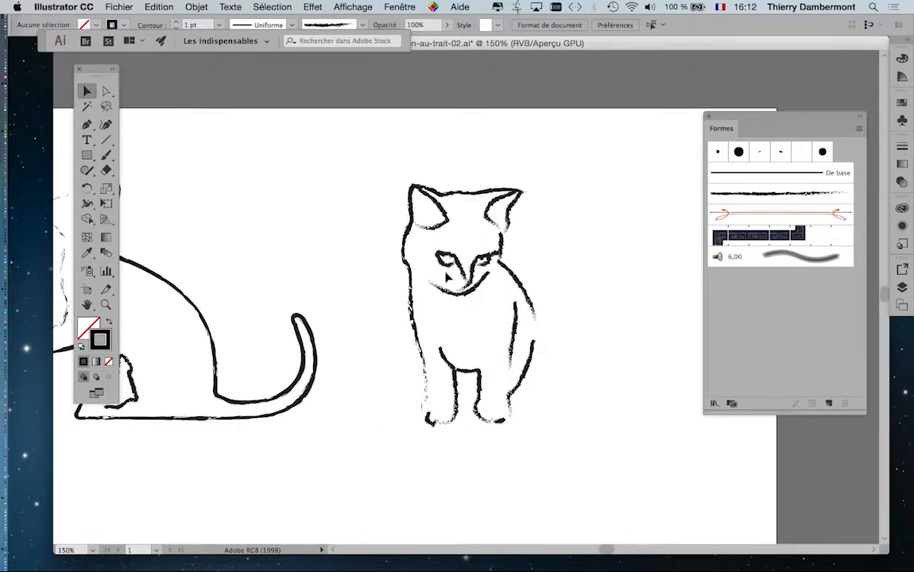
scroll(204, 235, "up", 1)
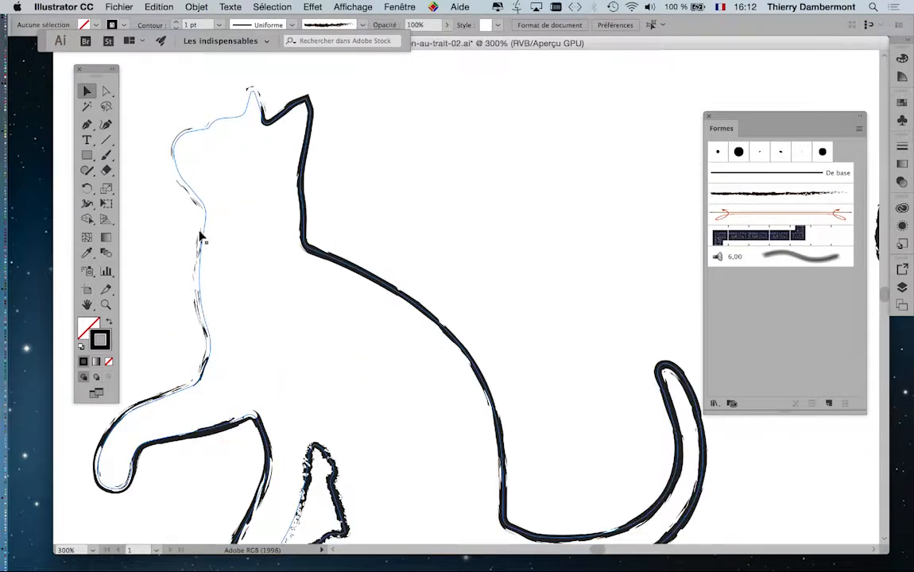
scroll(202, 237, "down", 1)
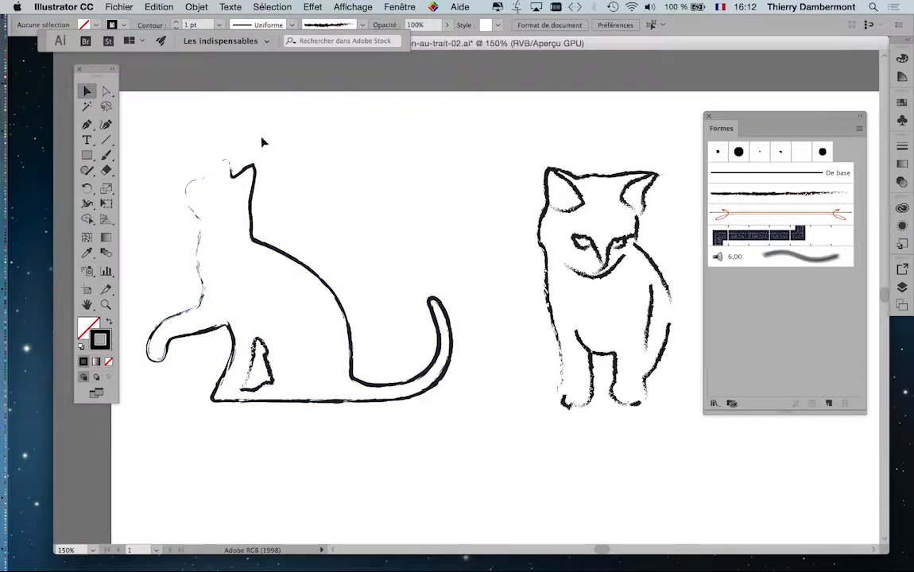
Select both cats, then move the Formes panel clear of the drawings and shorten it to fit its brushes
left_click_drag(166, 102, 636, 485)
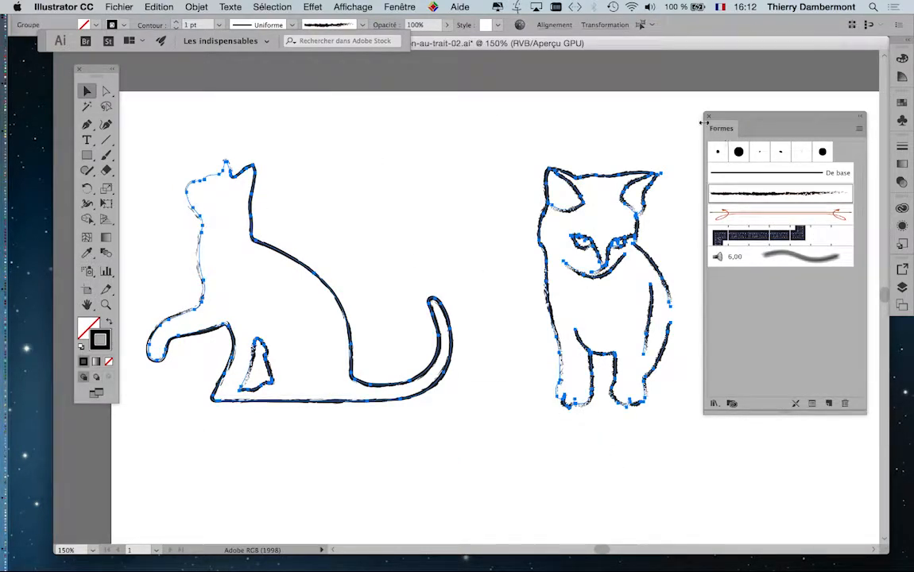
scroll(485, 182, "down", 1)
left_click_drag(426, 194, 353, 138)
left_click_drag(758, 116, 729, 62)
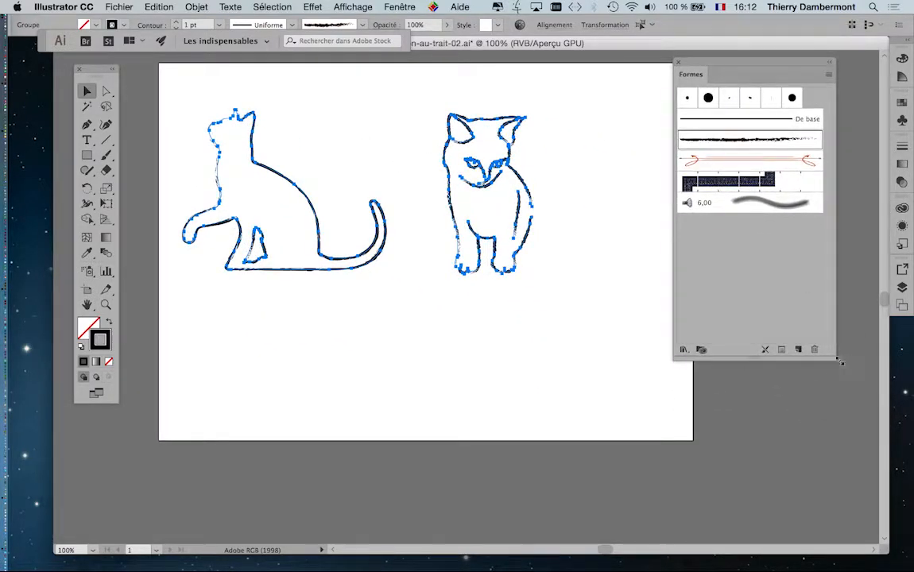
left_click_drag(831, 359, 845, 266)
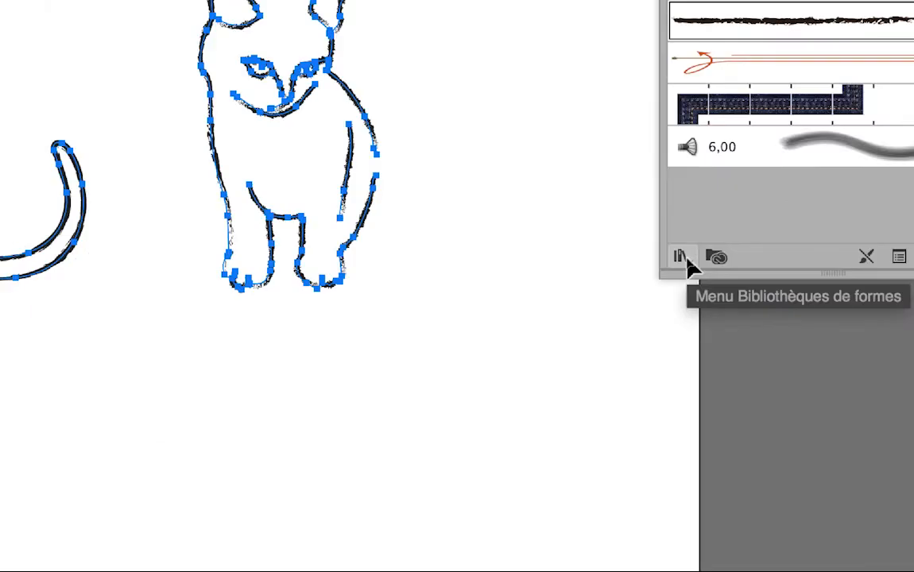
Open the Artistiques_CraieFusainCrayon brush library
left_click(685, 259)
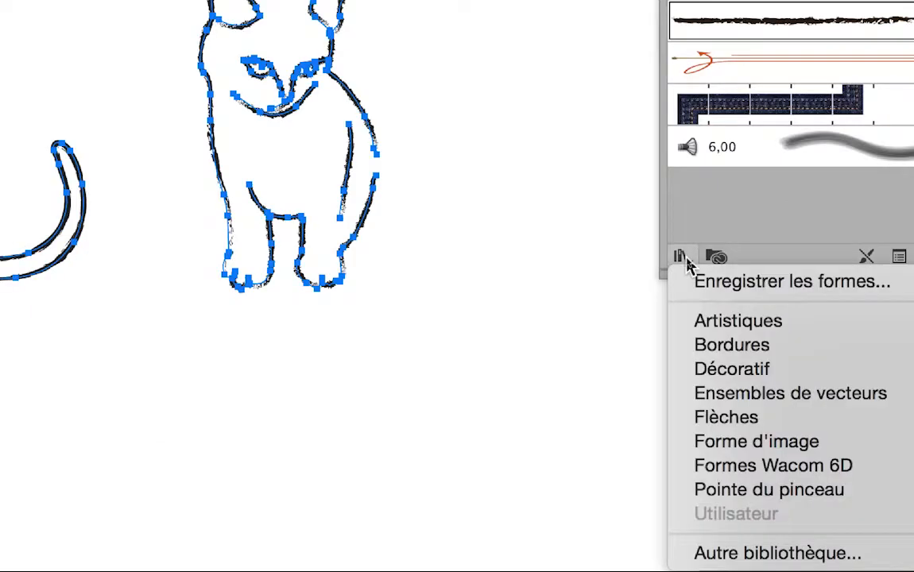
mouse_move(751, 326)
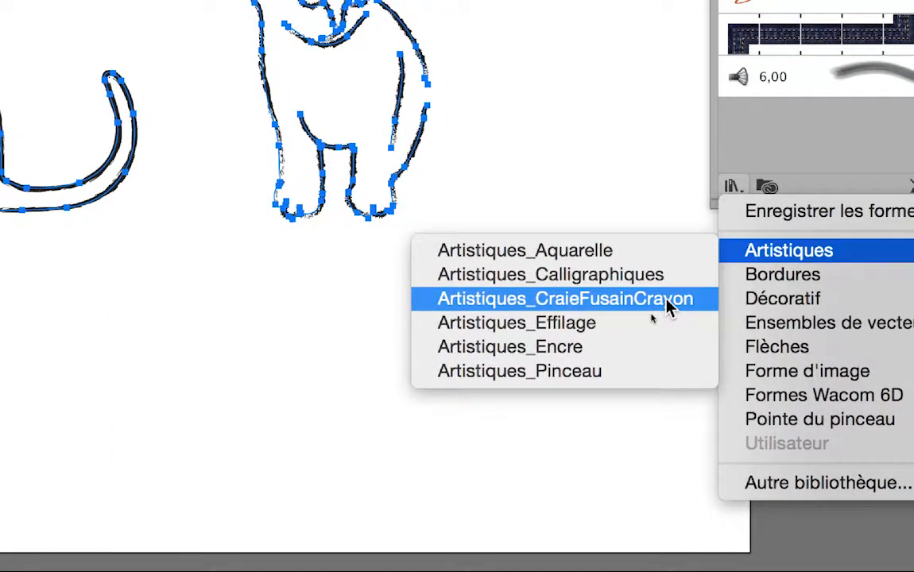
left_click(666, 301)
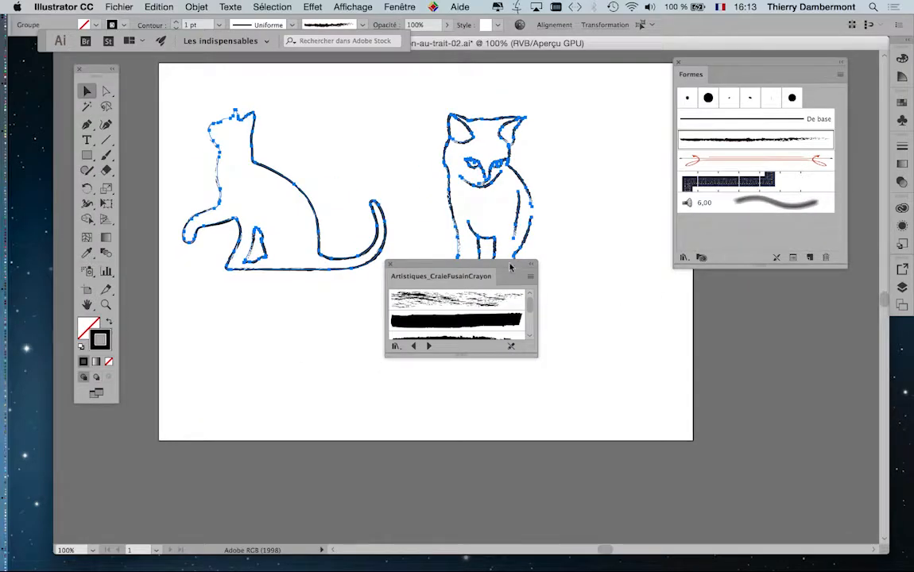
Move the Artistiques_CraieFusainCrayon library off the cats and enlarge it to show most of its brushes
left_click_drag(387, 199, 699, 307)
left_click_drag(695, 388, 744, 531)
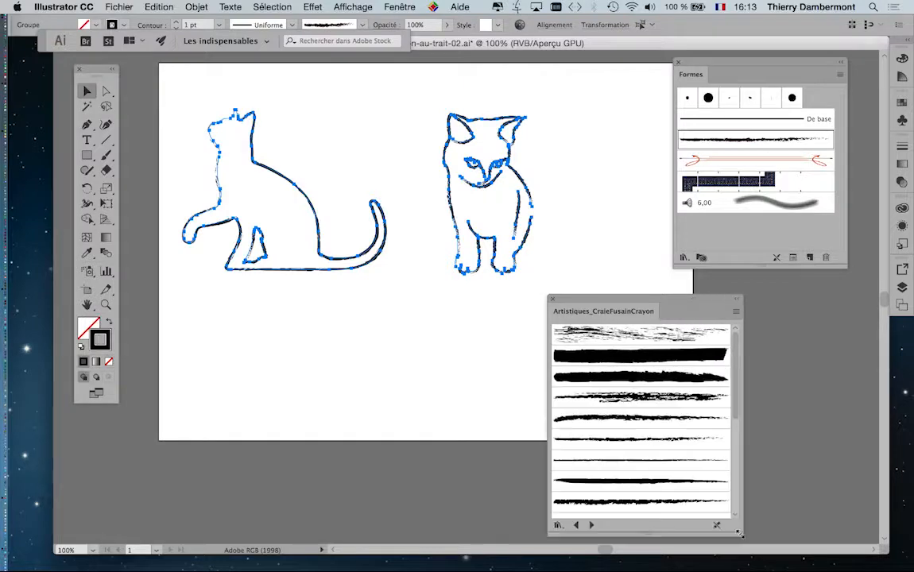
left_click_drag(633, 301, 657, 78)
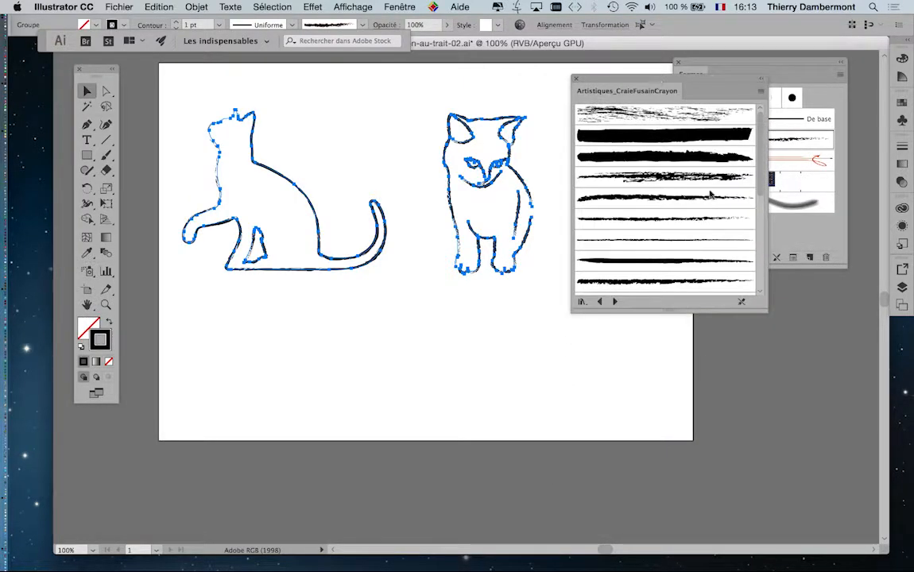
left_click_drag(767, 310, 776, 479)
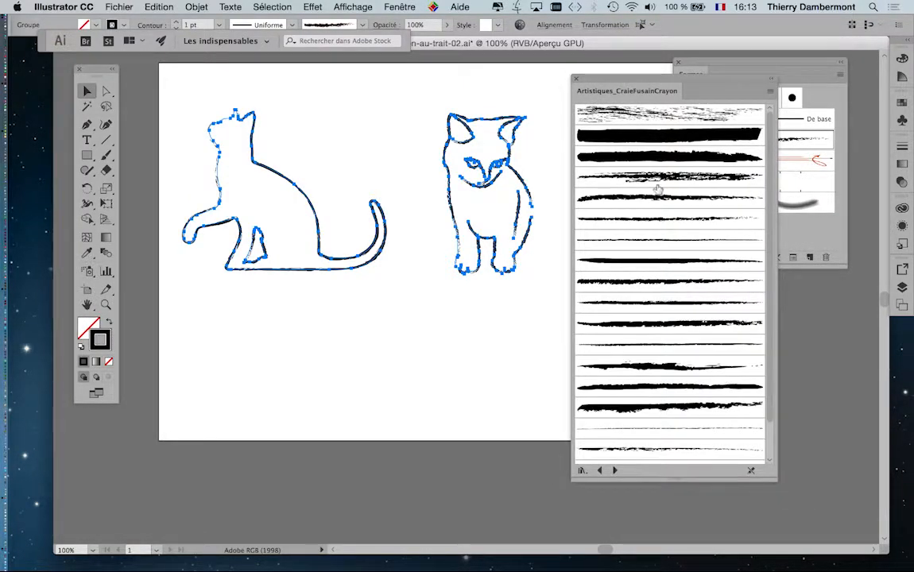
Try several chalk and charcoal brushes on both cats, from the dense scribbled strokes to the thick Fusain - Divers
left_click(657, 180)
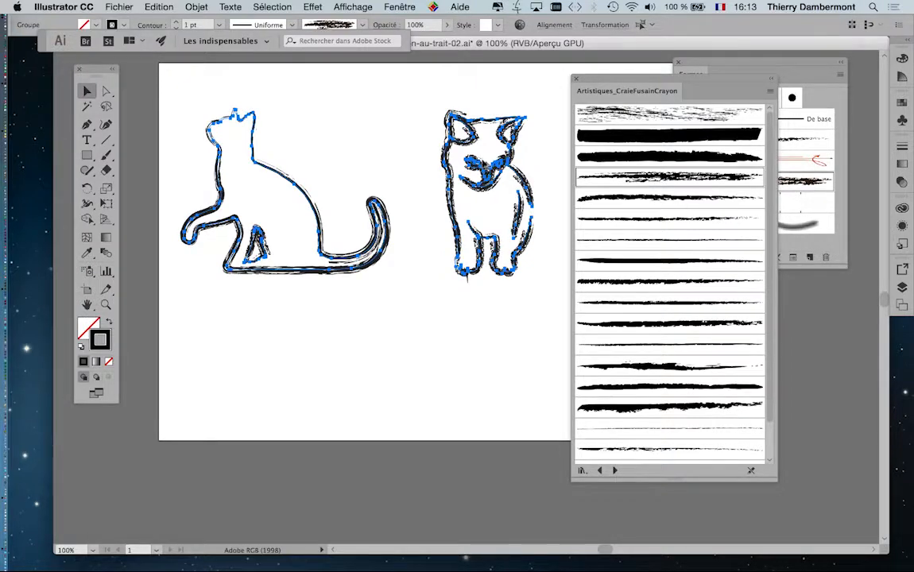
key("super+plus")
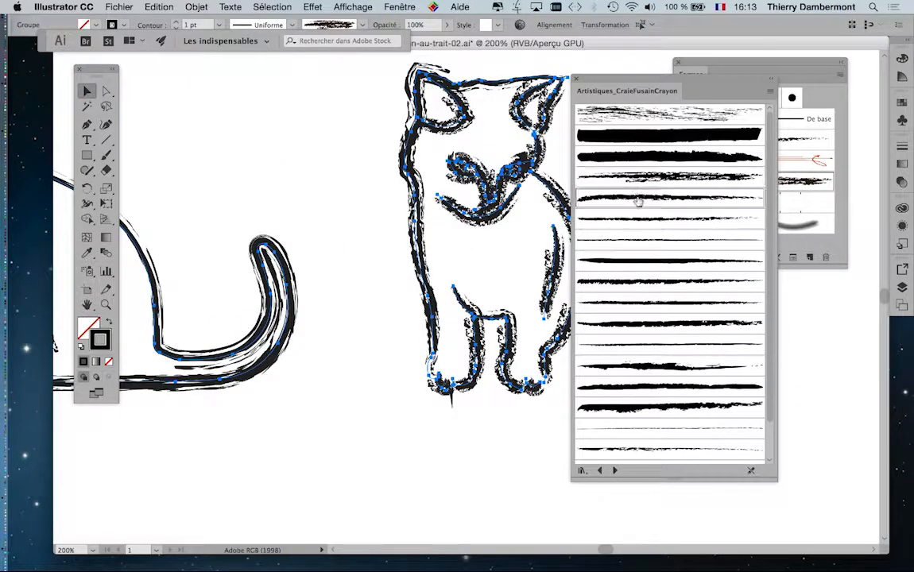
left_click(638, 198)
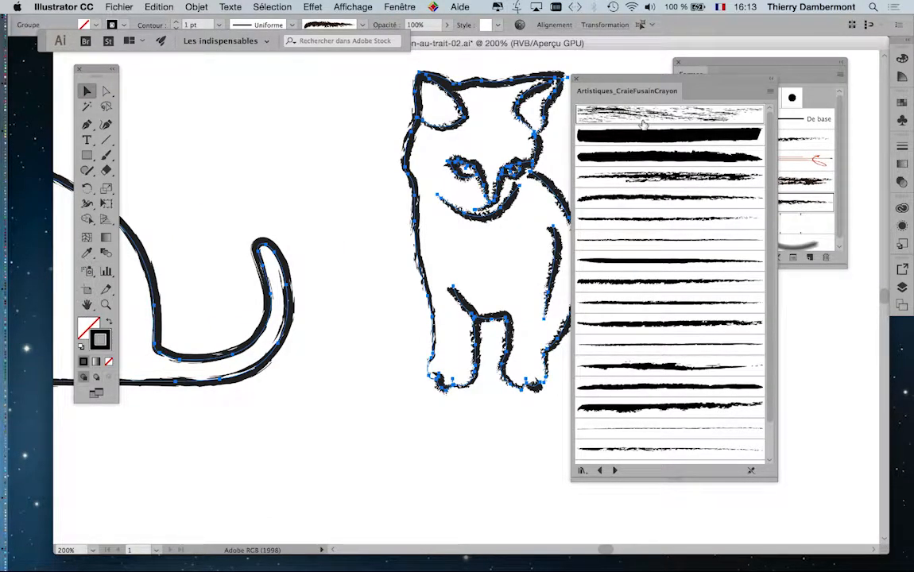
left_click(645, 139)
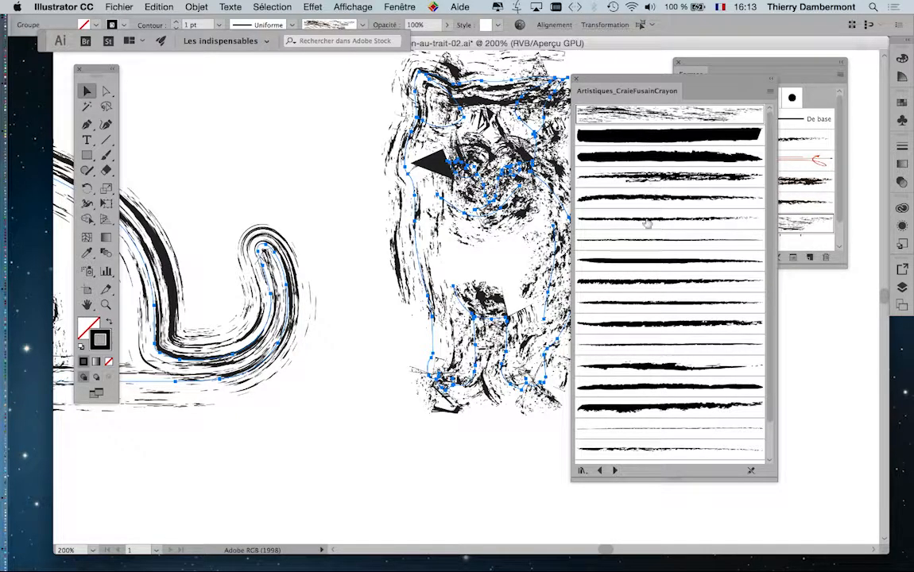
left_click(642, 279)
left_click(650, 324)
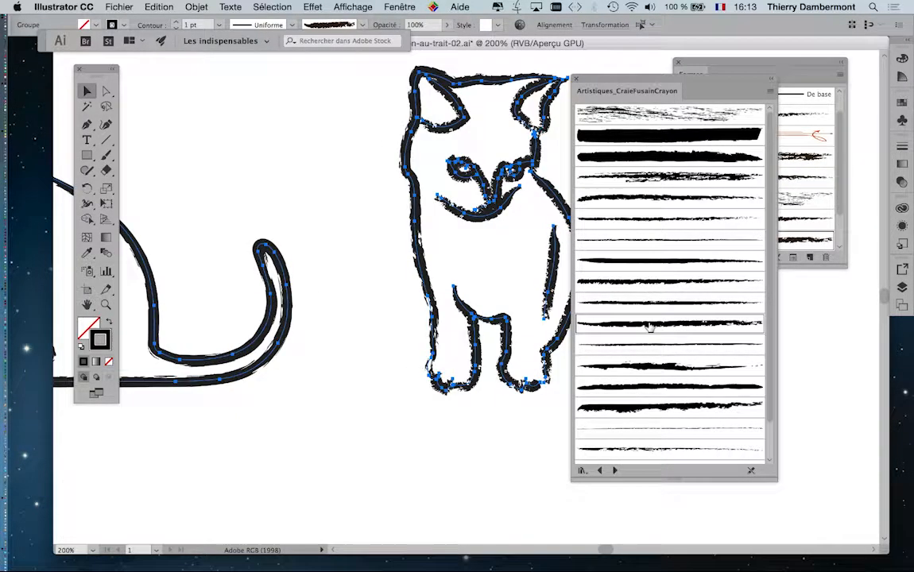
left_click(651, 366)
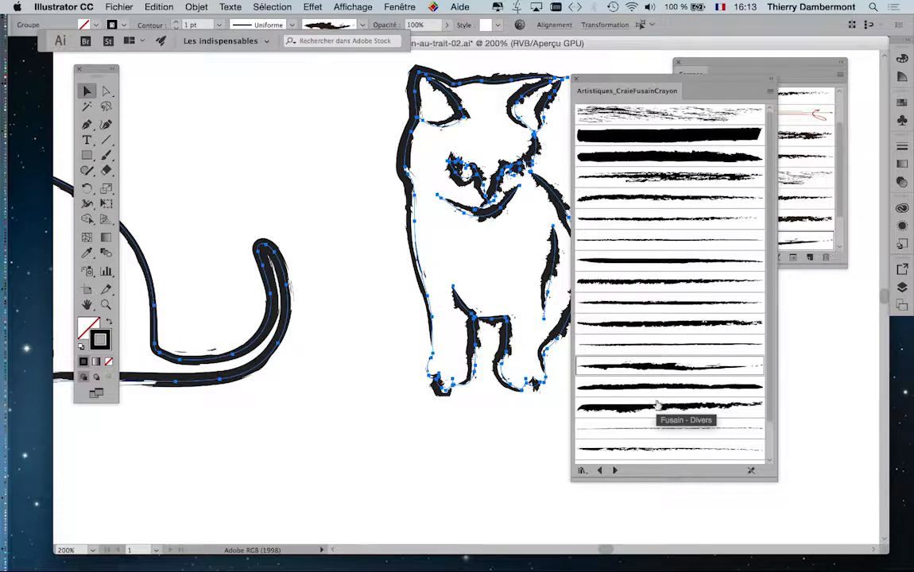
left_click(655, 388)
left_click(657, 408)
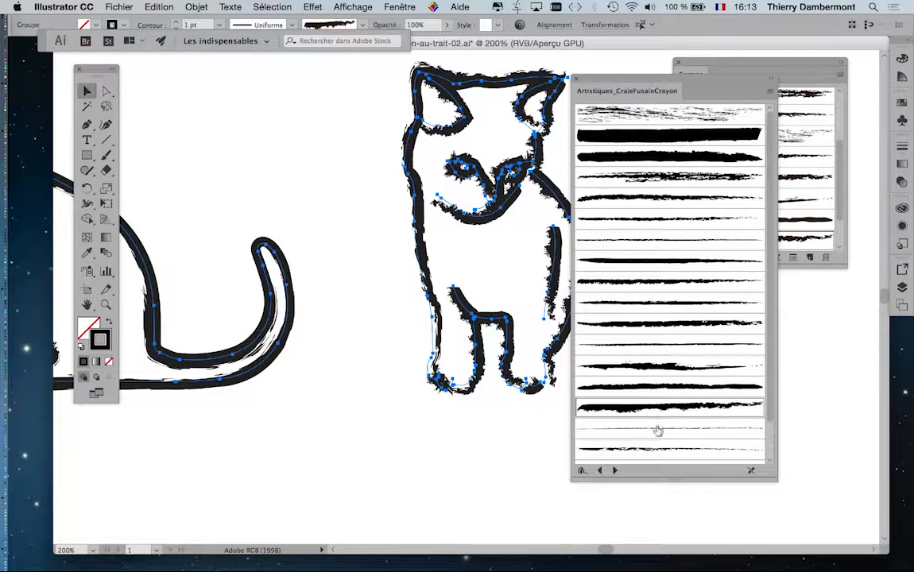
Apply the thin, broken grainy brush two entries below Fusain - Divers to both cats and deselect them
left_click(665, 449)
scroll(667, 435, "down", 1)
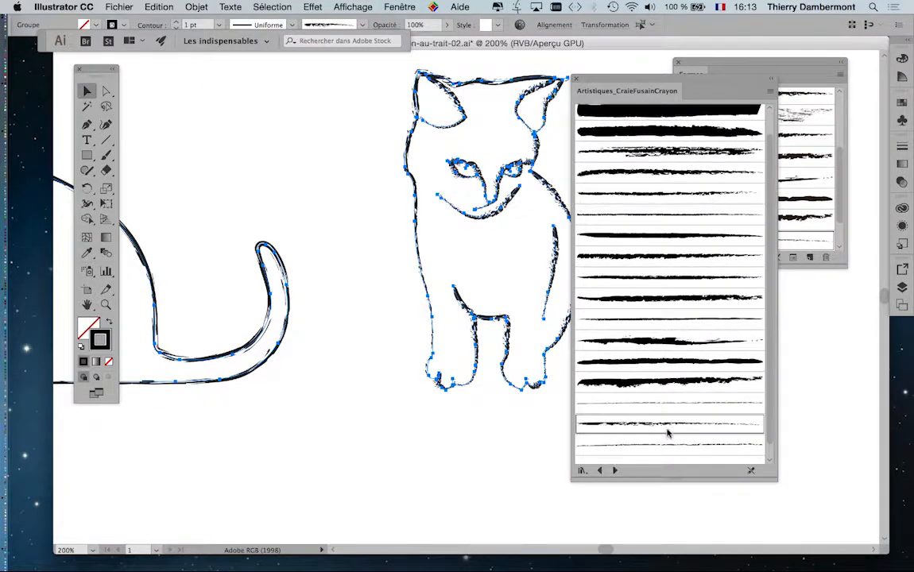
scroll(667, 433, "down", 1)
left_click(344, 258)
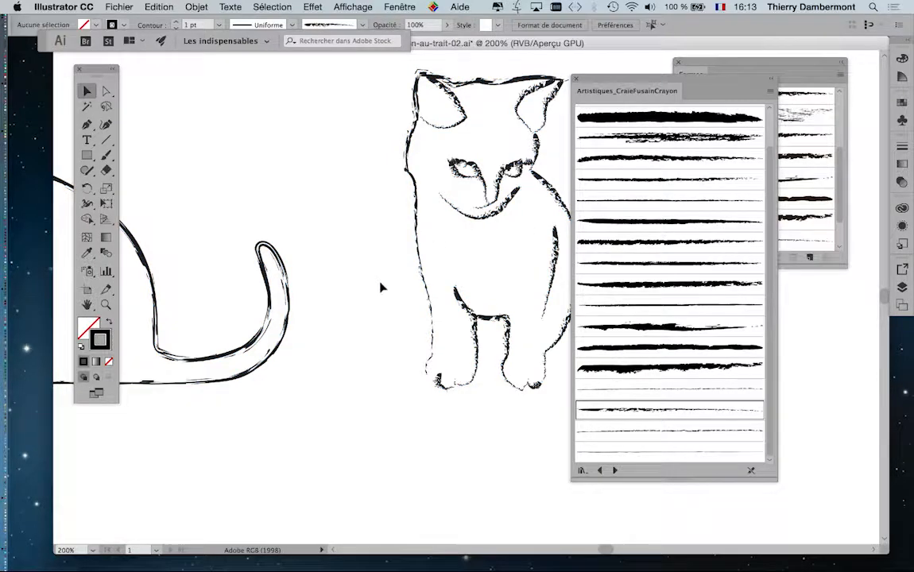
Shrink the Artistiques_CraieFusainCrayon library and move it below the seated side-view cat so both drawings are uncovered
key("super+minus")
scroll(349, 284, "left", 5)
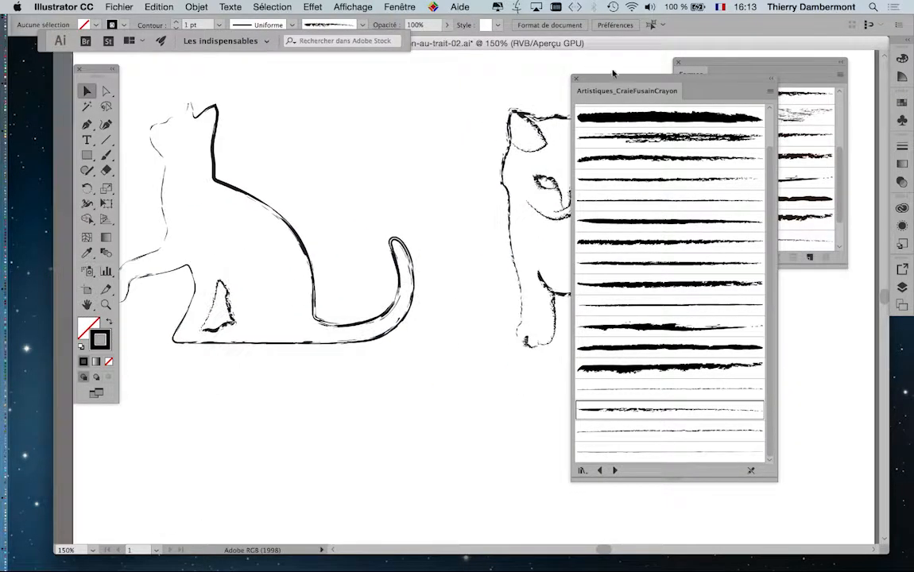
mouse_move(772, 478)
left_mouse_down()
mouse_move(704, 393)
mouse_move(698, 366)
mouse_move(726, 362)
left_mouse_up()
left_click_drag(626, 80, 223, 388)
left_click_drag(334, 292, 368, 296)
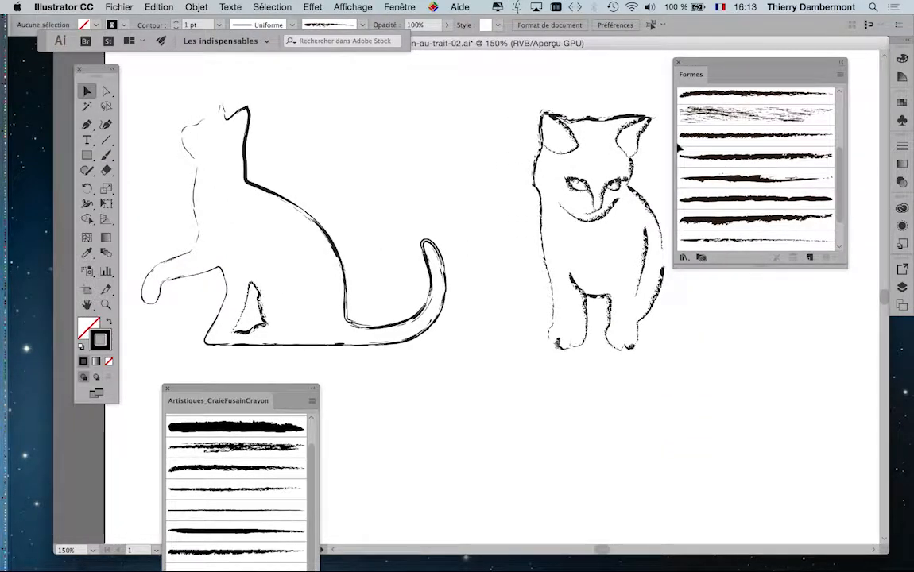